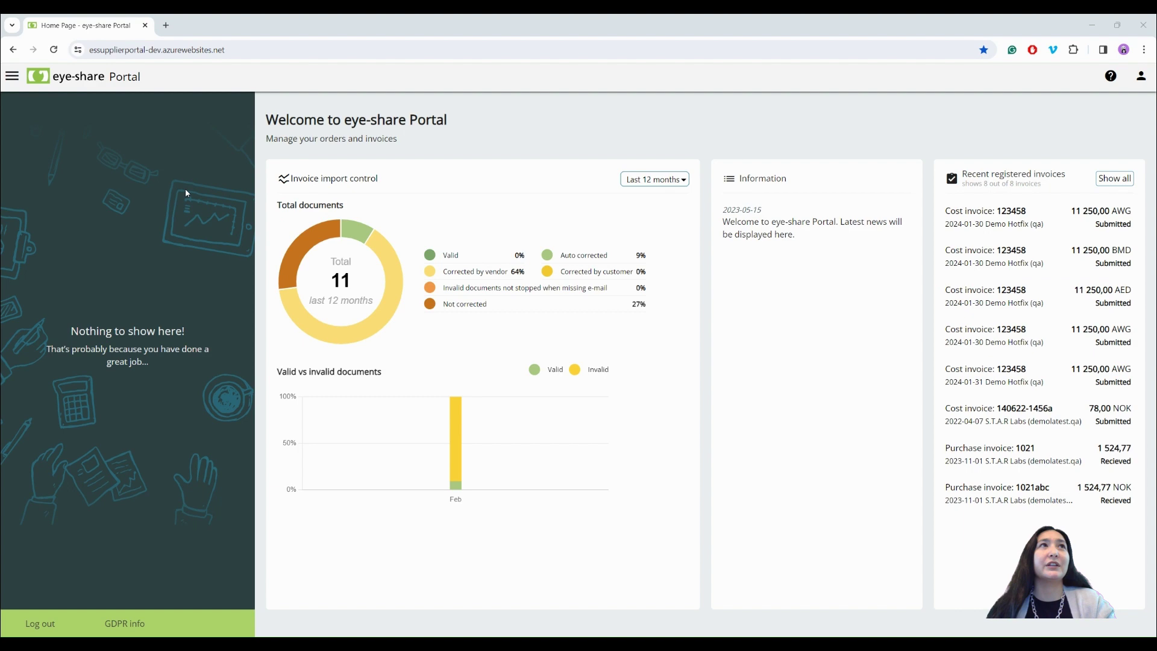
Look at the new-invoice and XML invoice upload pages, then return to the home page.
{"action": "left_click", "coordinate": [11, 77]}
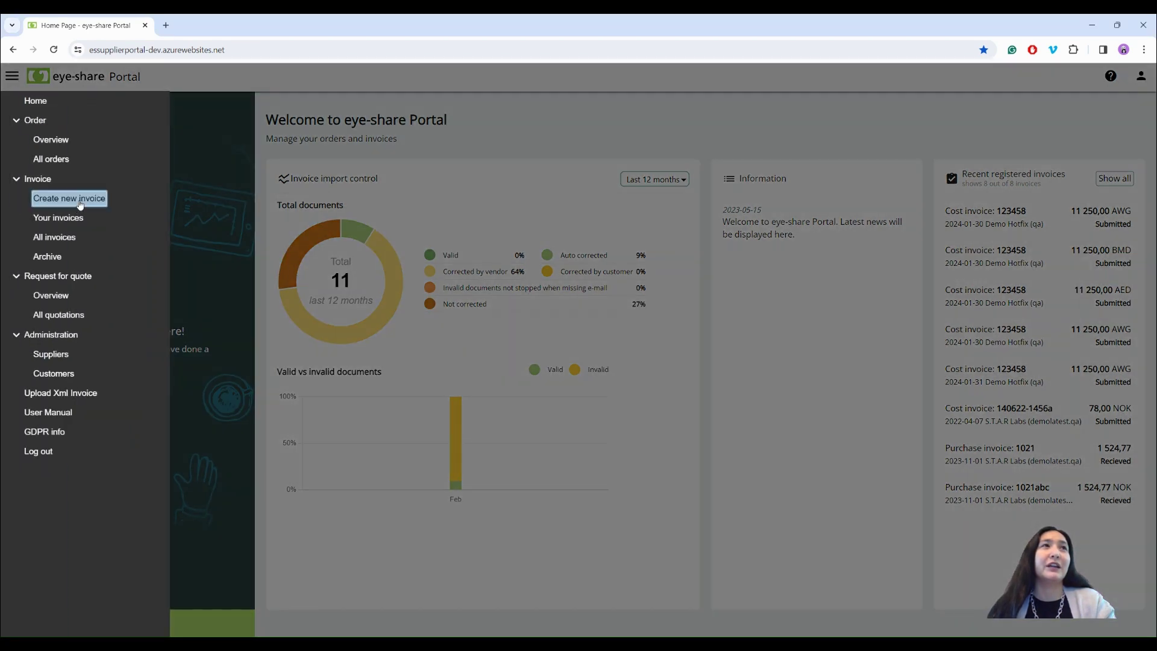
{"action": "left_click", "coordinate": [81, 200]}
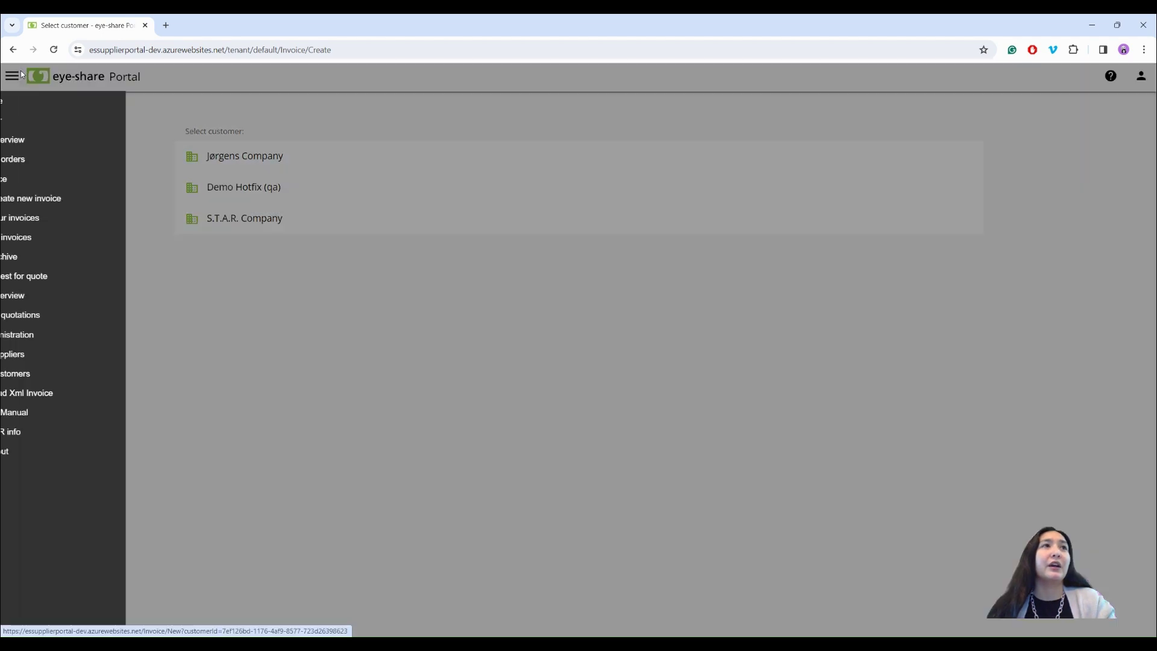
{"action": "left_click", "coordinate": [11, 76]}
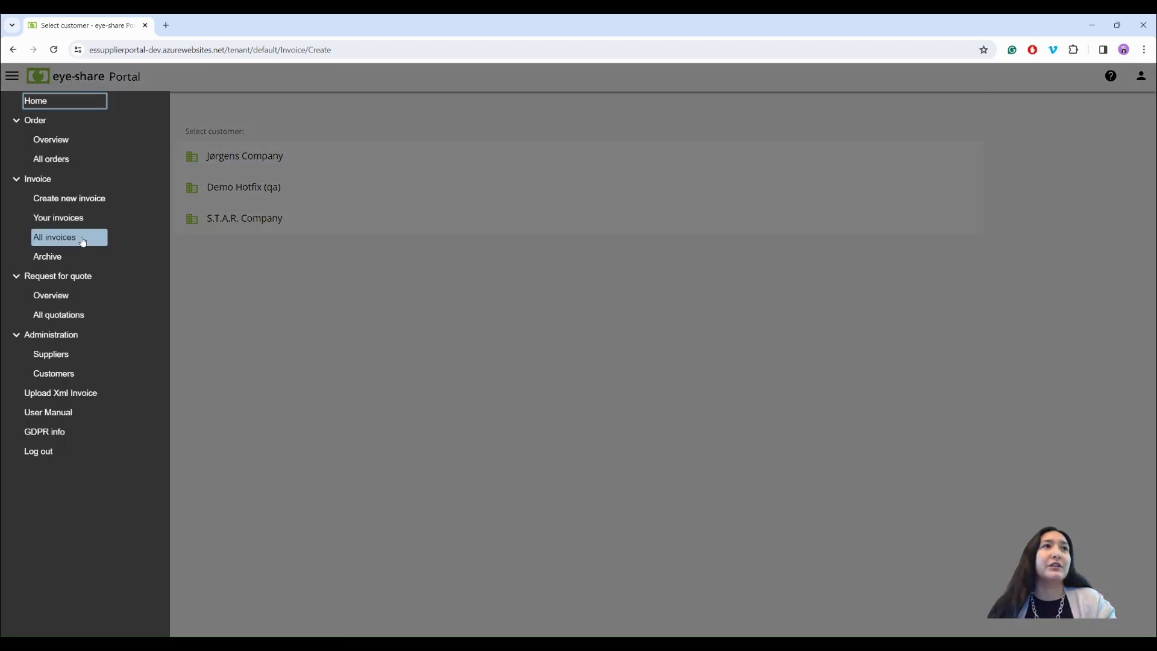
{"action": "left_click", "coordinate": [92, 397]}
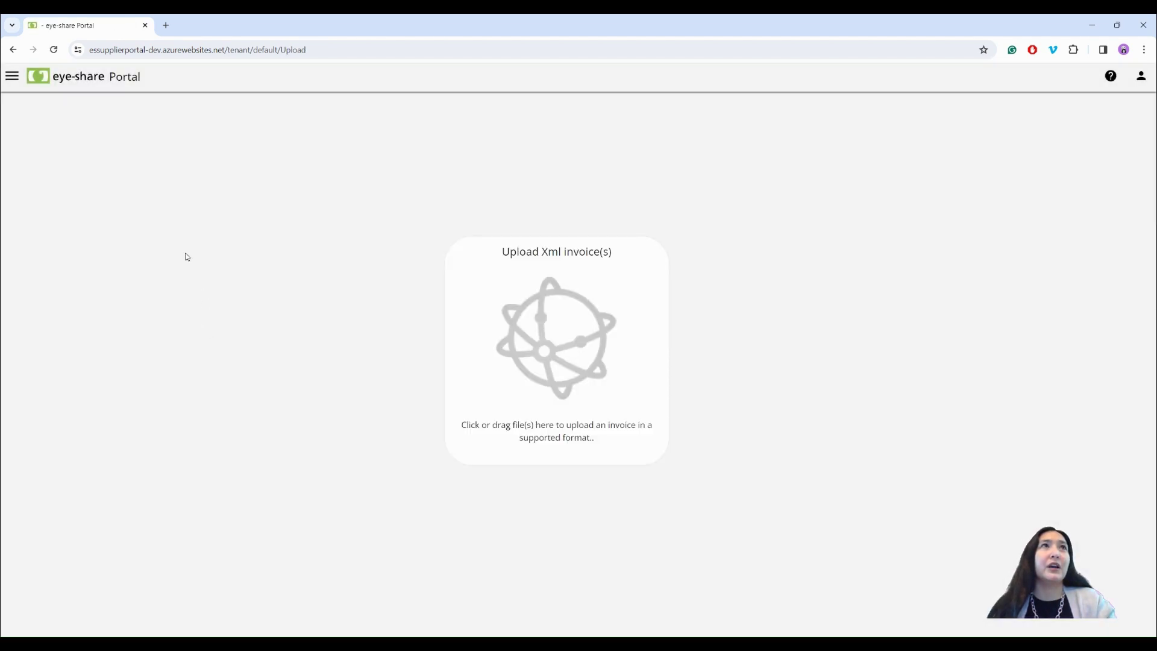
{"action": "left_click", "coordinate": [89, 83]}
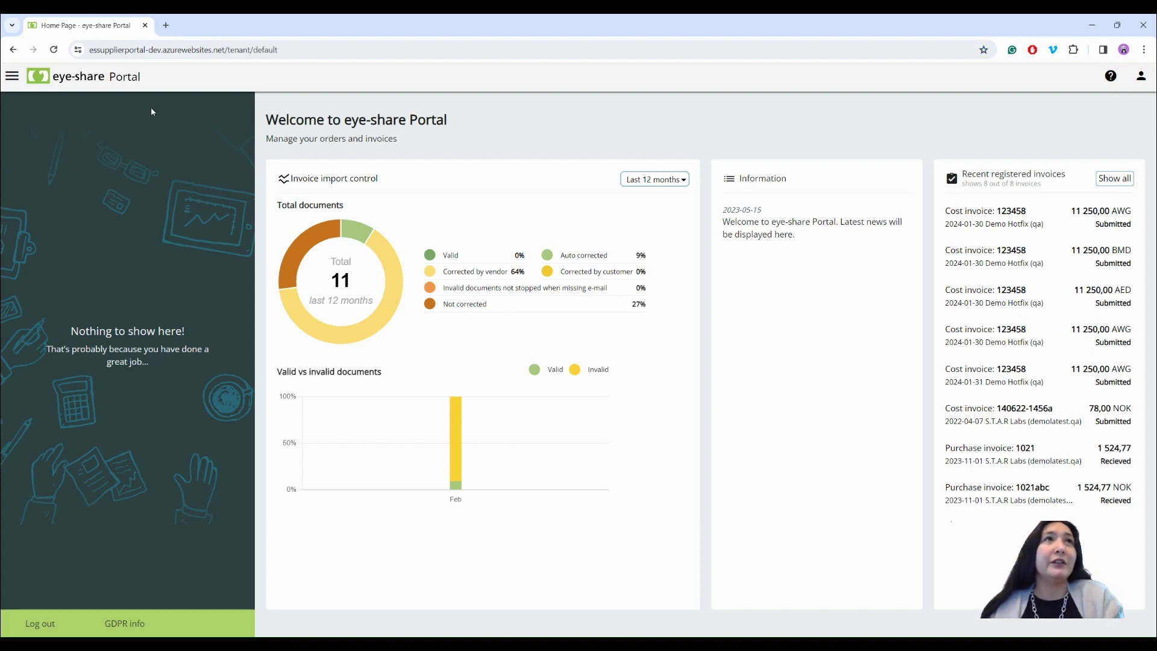
List all invoices filtered to status Requires correction and scroll across the table's columns.
{"action": "left_click", "coordinate": [10, 80]}
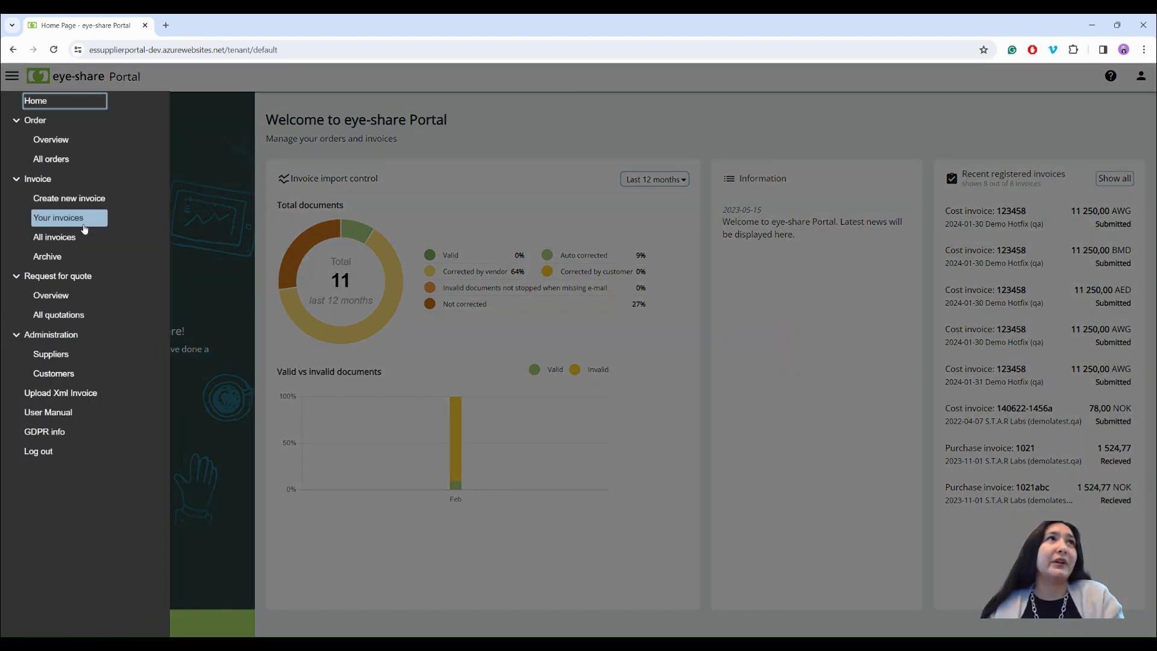
{"action": "left_click", "coordinate": [63, 241]}
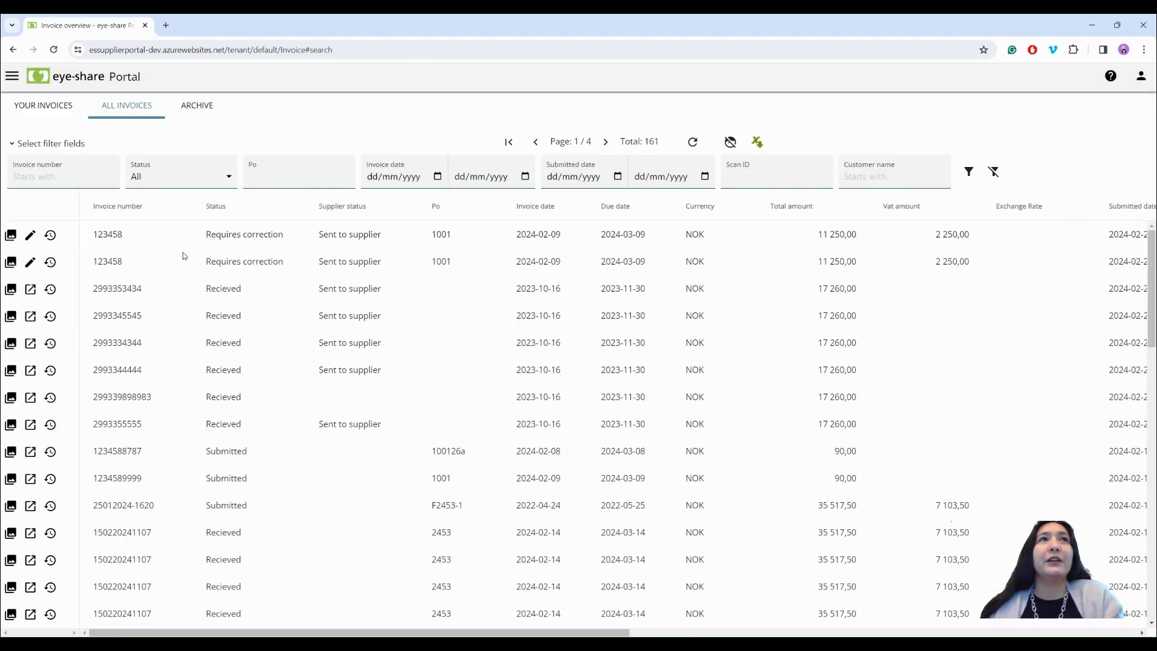
{"action": "left_click", "coordinate": [219, 181]}
{"action": "left_click", "coordinate": [193, 322]}
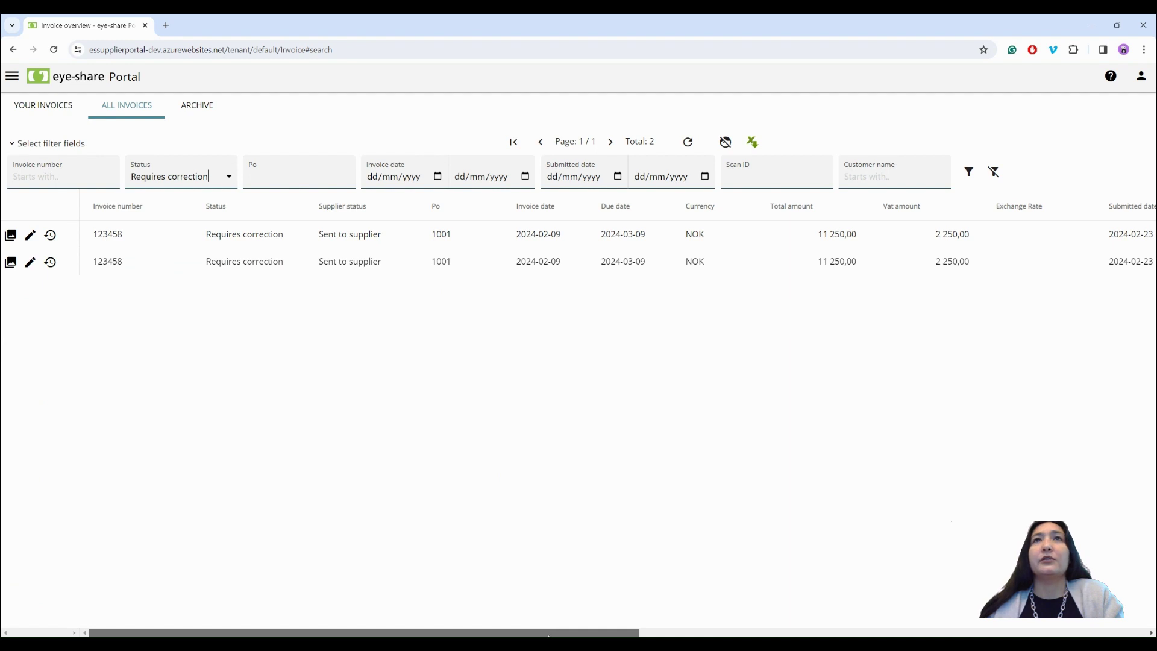
{"action": "left_click_drag", "start_coordinate": [550, 634], "coordinate": [626, 634]}
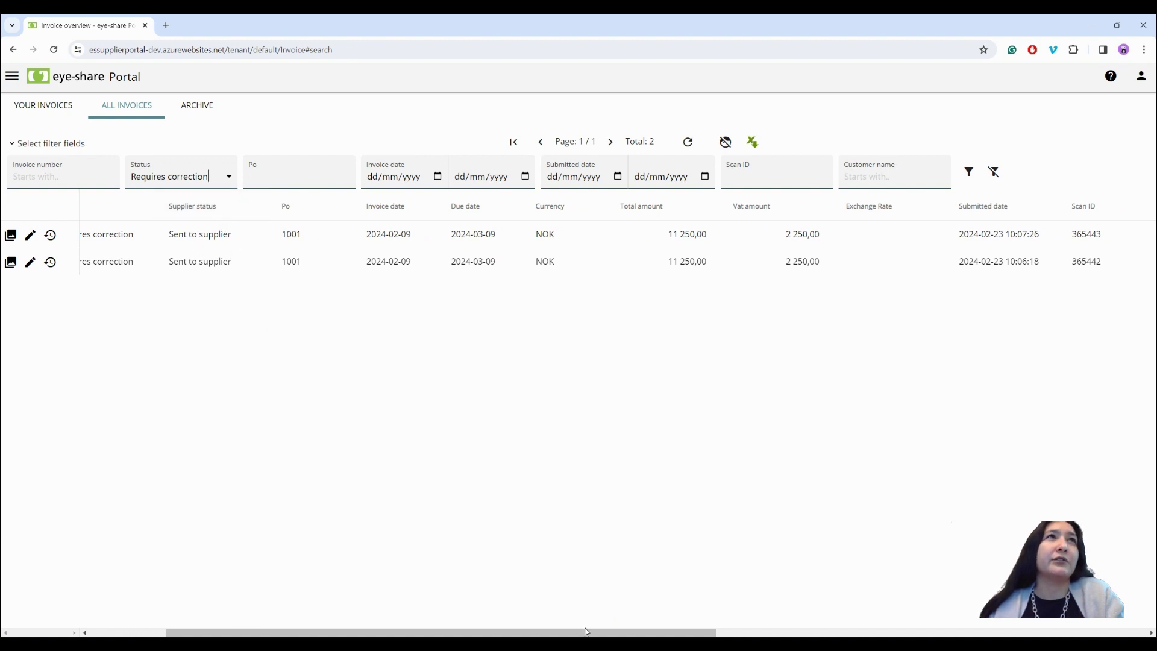
{"action": "left_click_drag", "start_coordinate": [590, 634], "coordinate": [1007, 634]}
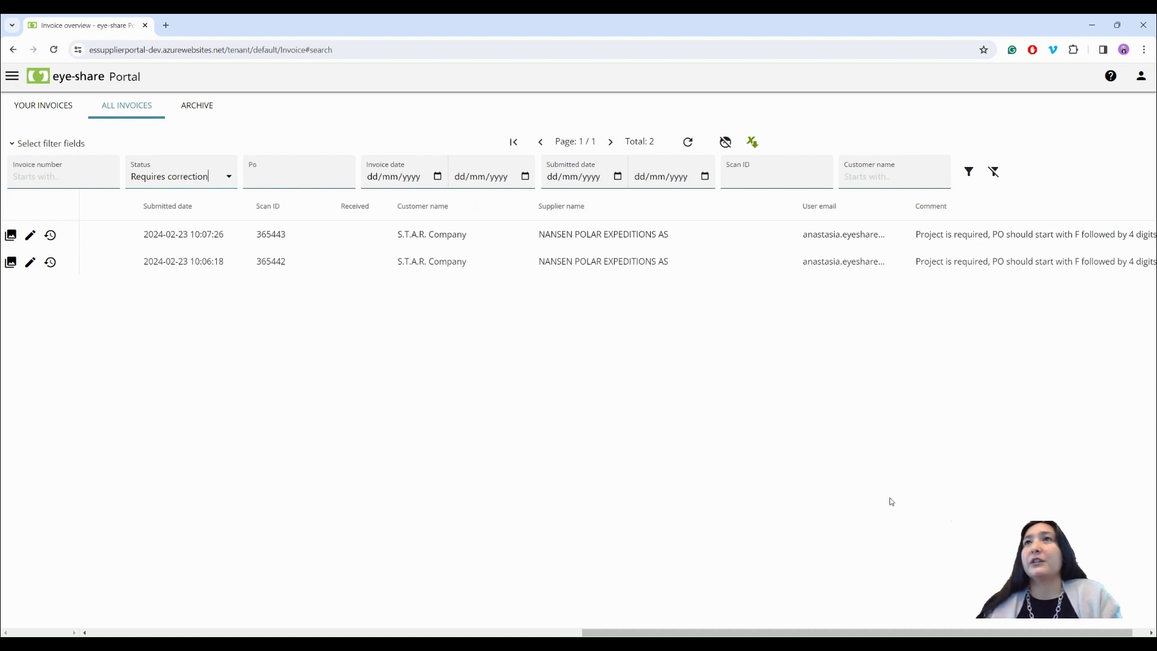
{"action": "left_click_drag", "start_coordinate": [844, 634], "coordinate": [351, 634]}
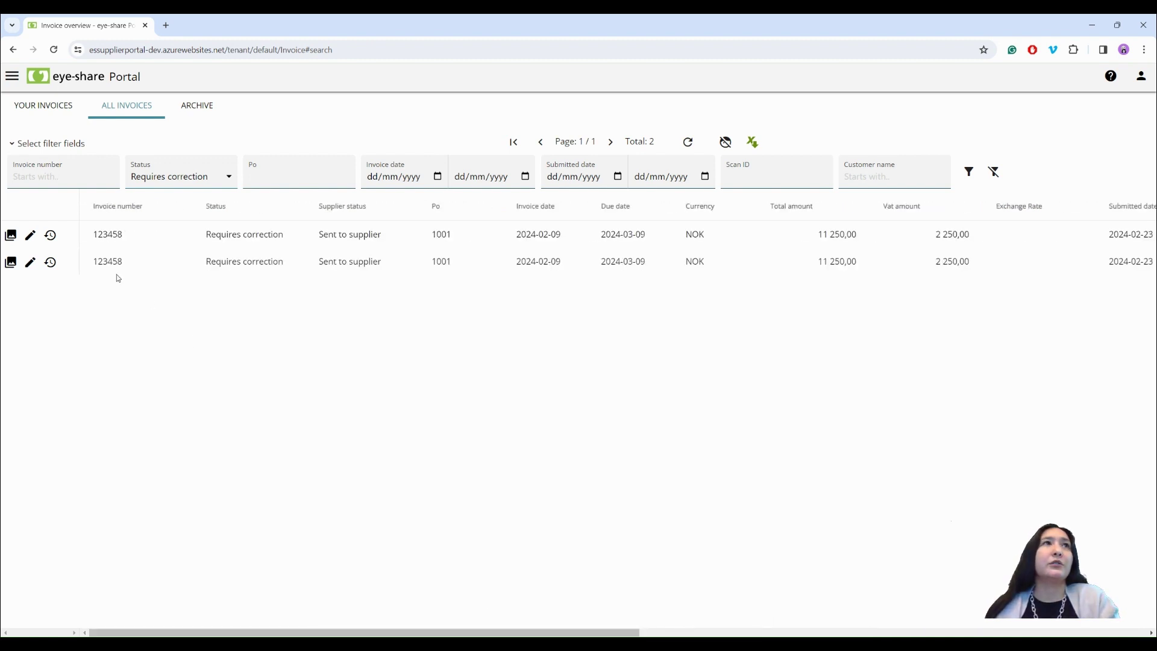
Edit the first Requires correction invoice, cancel the supplier e-mail reminder, and advance to invoice 2/2.
{"action": "left_click", "coordinate": [30, 236]}
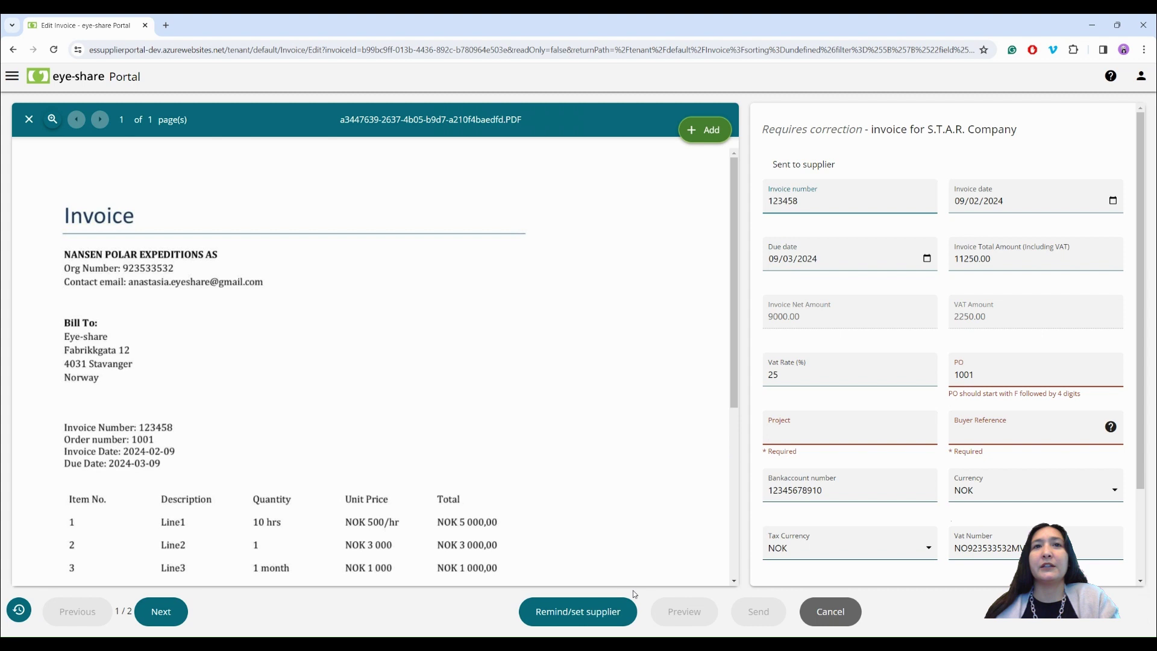
{"action": "left_click", "coordinate": [622, 609]}
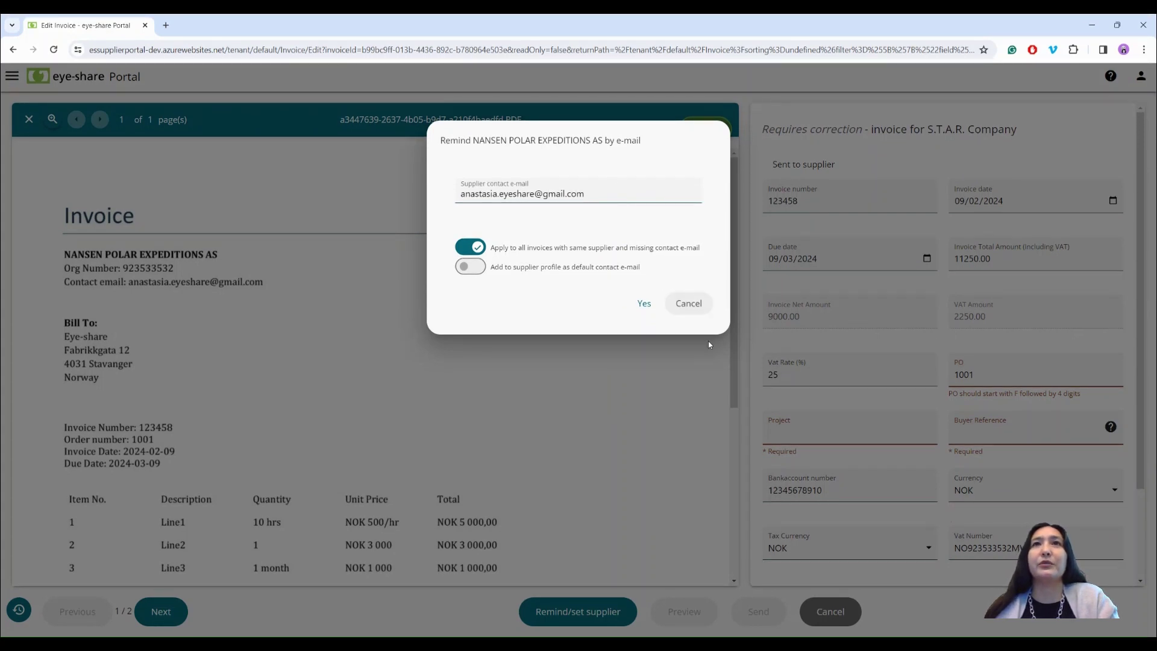
{"action": "left_click", "coordinate": [688, 303]}
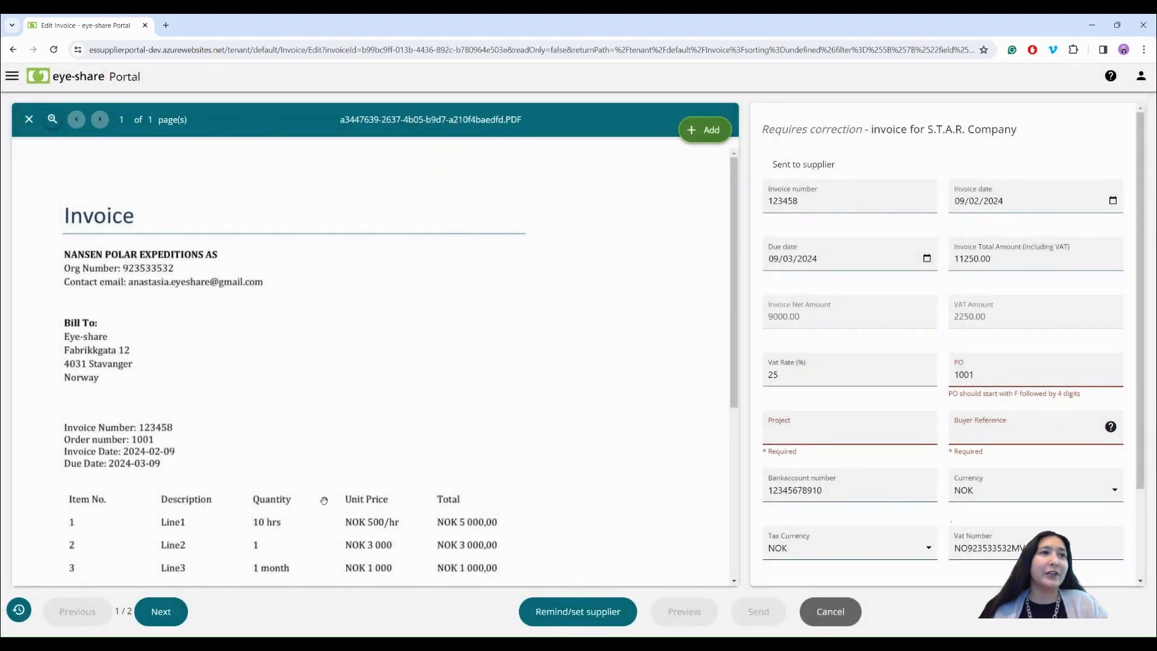
{"action": "left_click", "coordinate": [160, 615]}
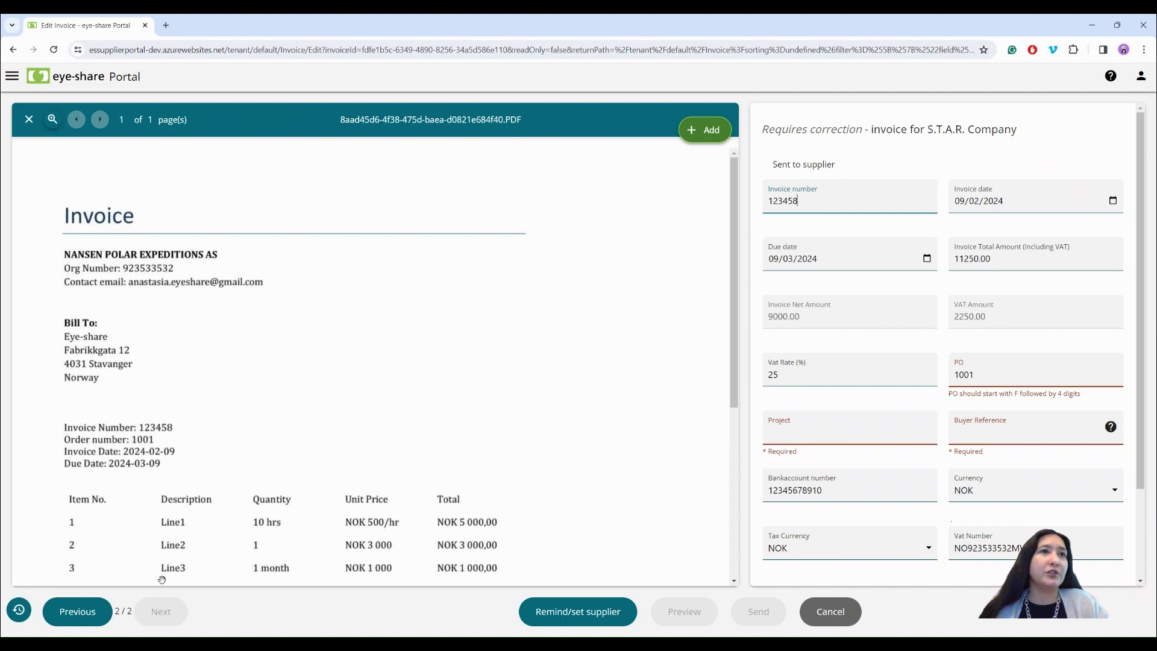
Review the invoice's Document log history, then close it.
{"action": "left_click", "coordinate": [20, 611]}
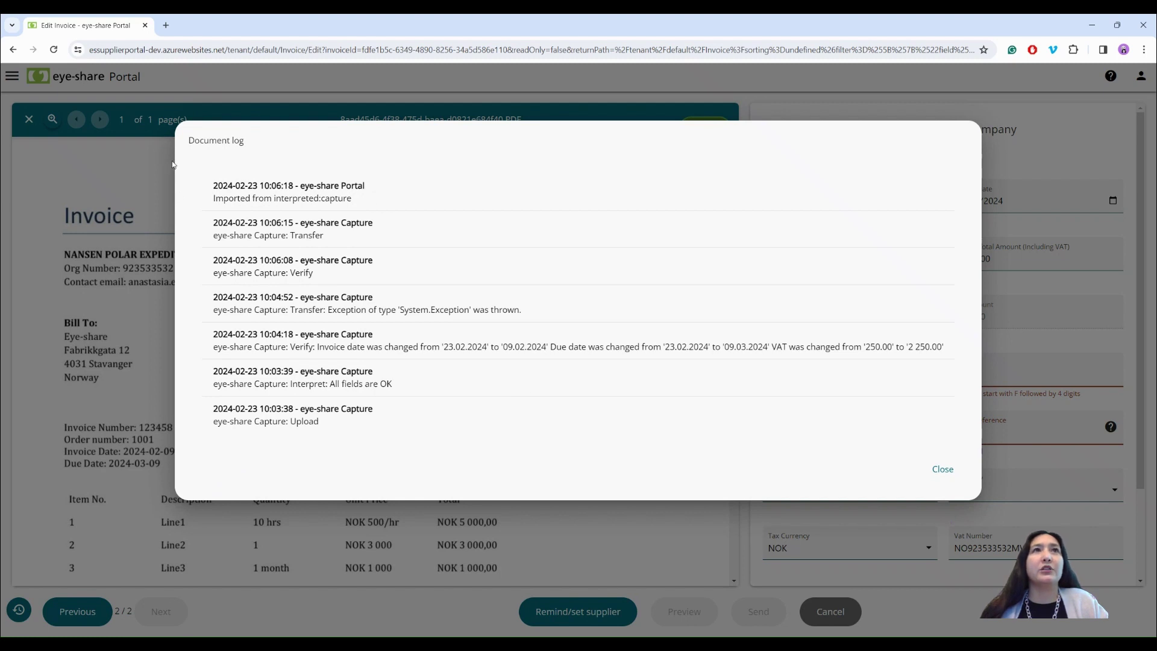
{"action": "left_click", "coordinate": [949, 473]}
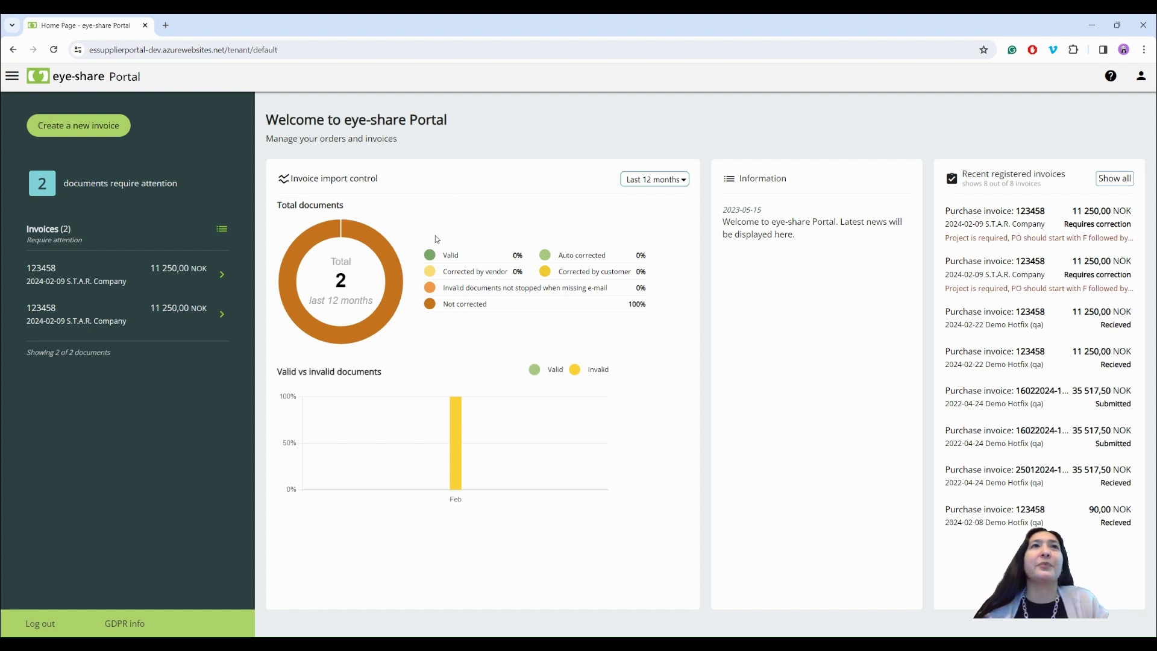
Open invoice 123458 from the dashboard's Invoices (2) attention list.
{"action": "mouse_move", "coordinate": [287, 280]}
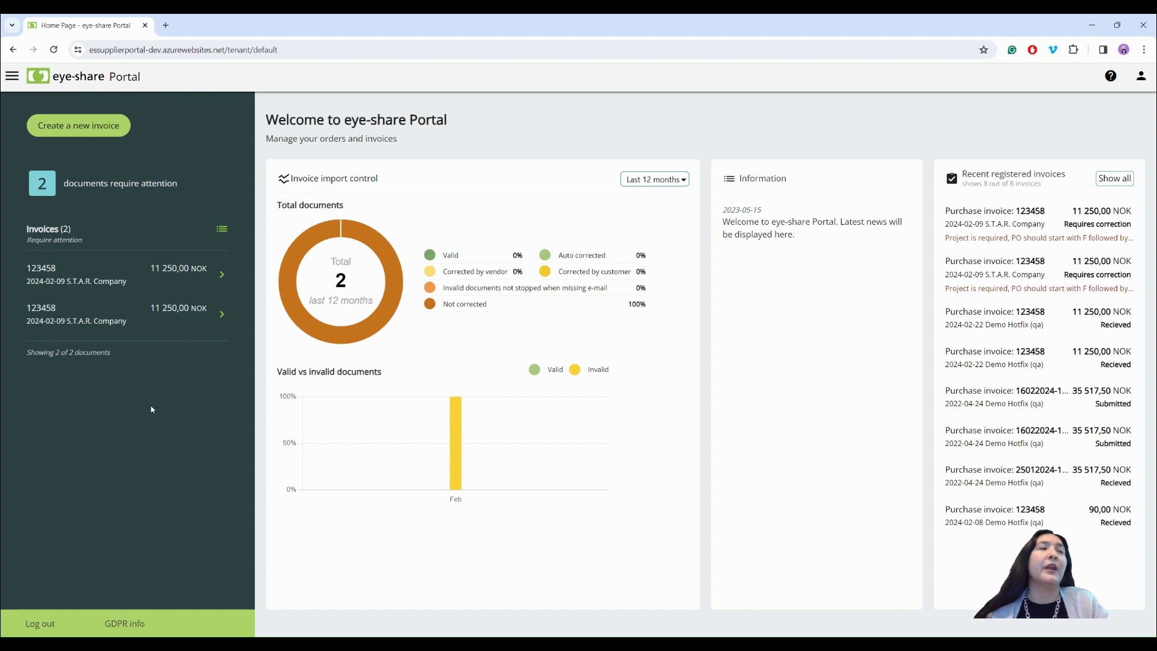
{"action": "left_click", "coordinate": [205, 281]}
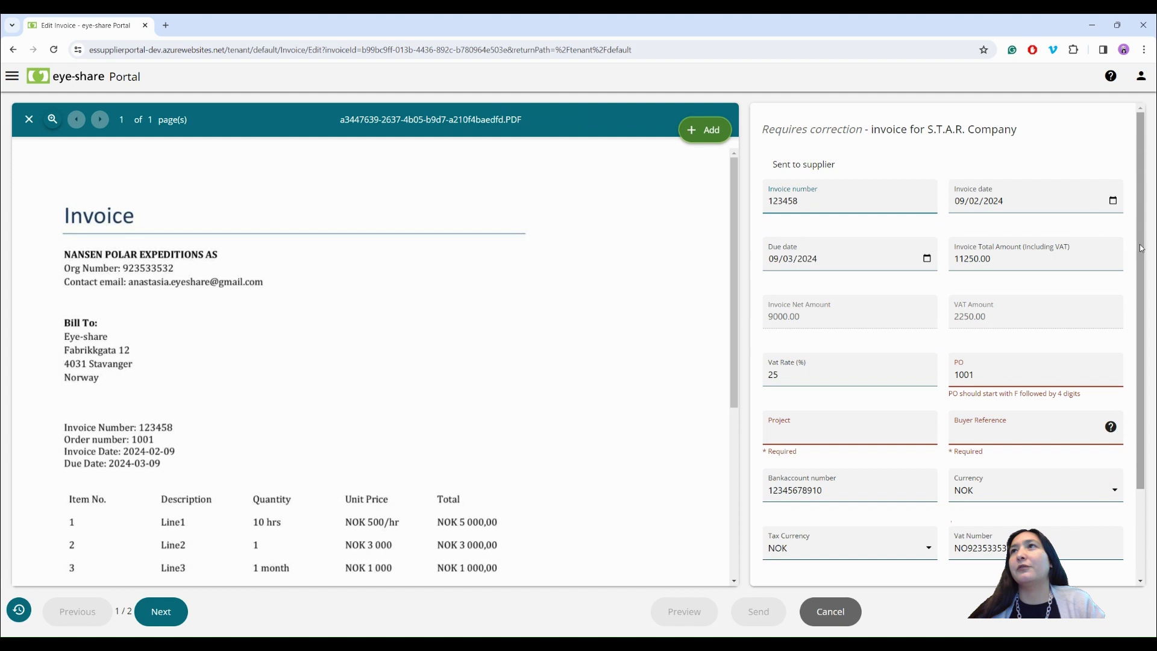
Change invoice 123458's PO to F1001, with Project 1111 and Buyer Reference eye-share.
{"action": "left_click_drag", "start_coordinate": [1140, 248], "coordinate": [1140, 326]}
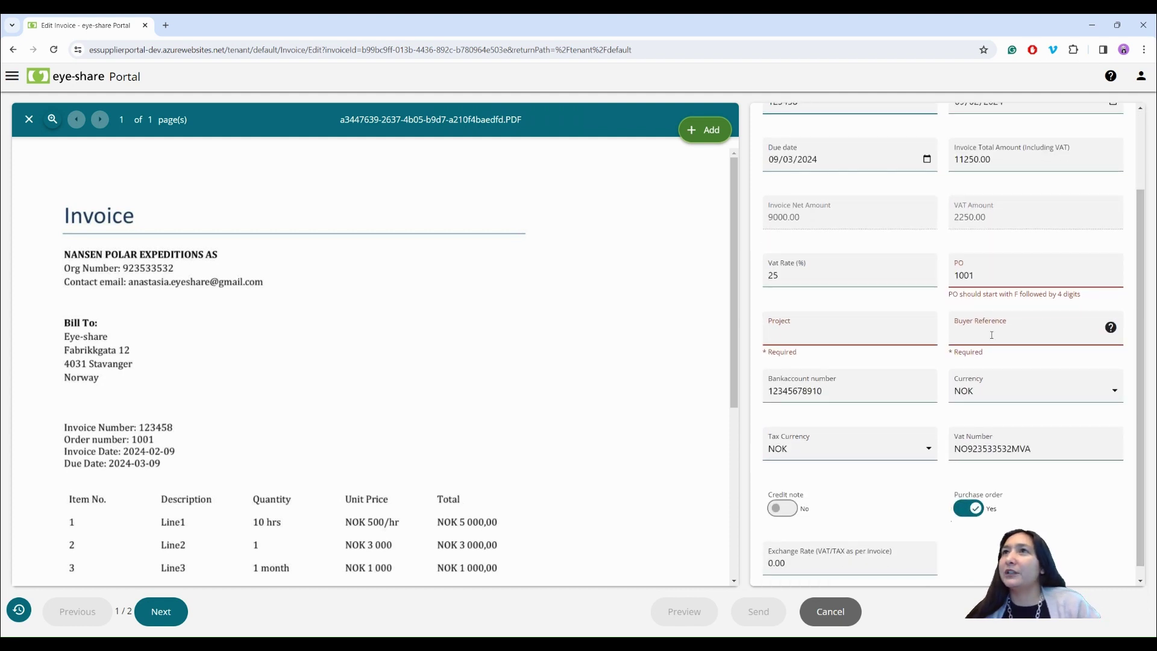
{"action": "left_click", "coordinate": [956, 276]}
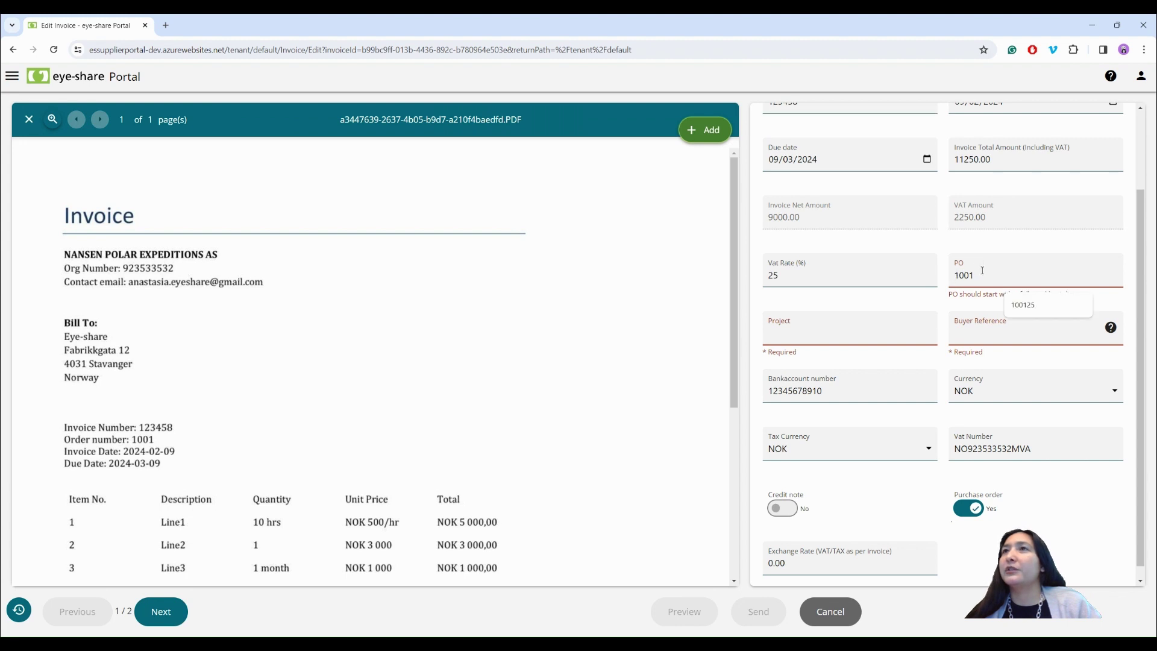
{"action": "type", "text": "P"}
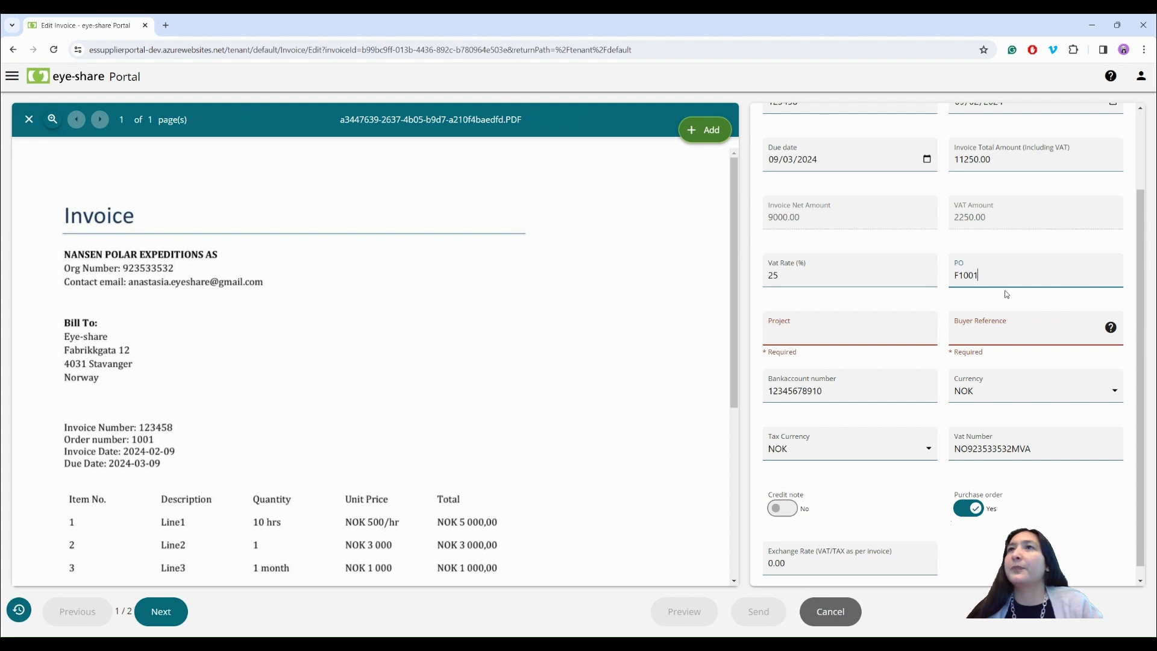
{"action": "left_click", "coordinate": [859, 335]}
{"action": "key", "text": "Down"}
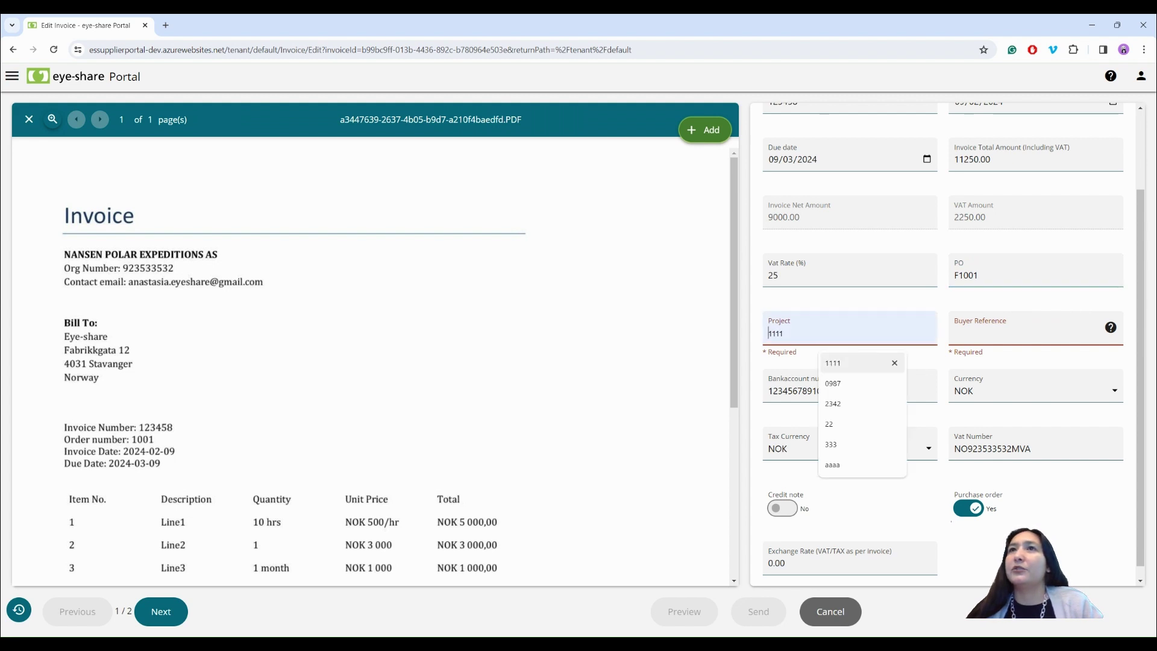
{"action": "key", "text": "Return"}
{"action": "left_click", "coordinate": [978, 337]}
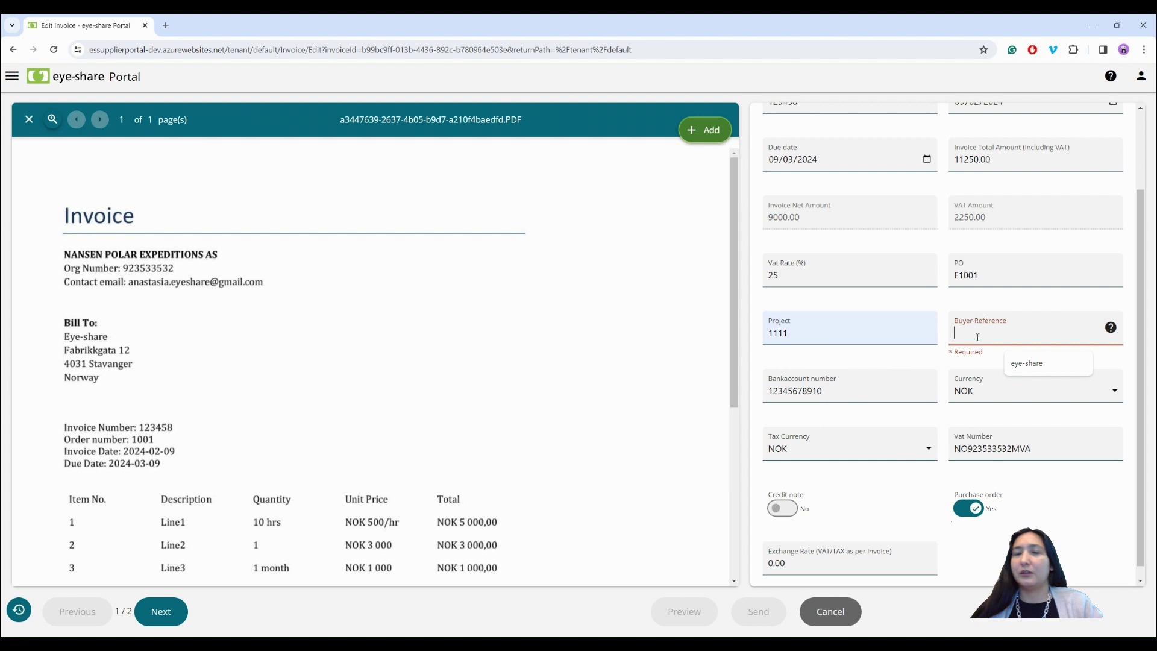
{"action": "left_click", "coordinate": [1018, 364]}
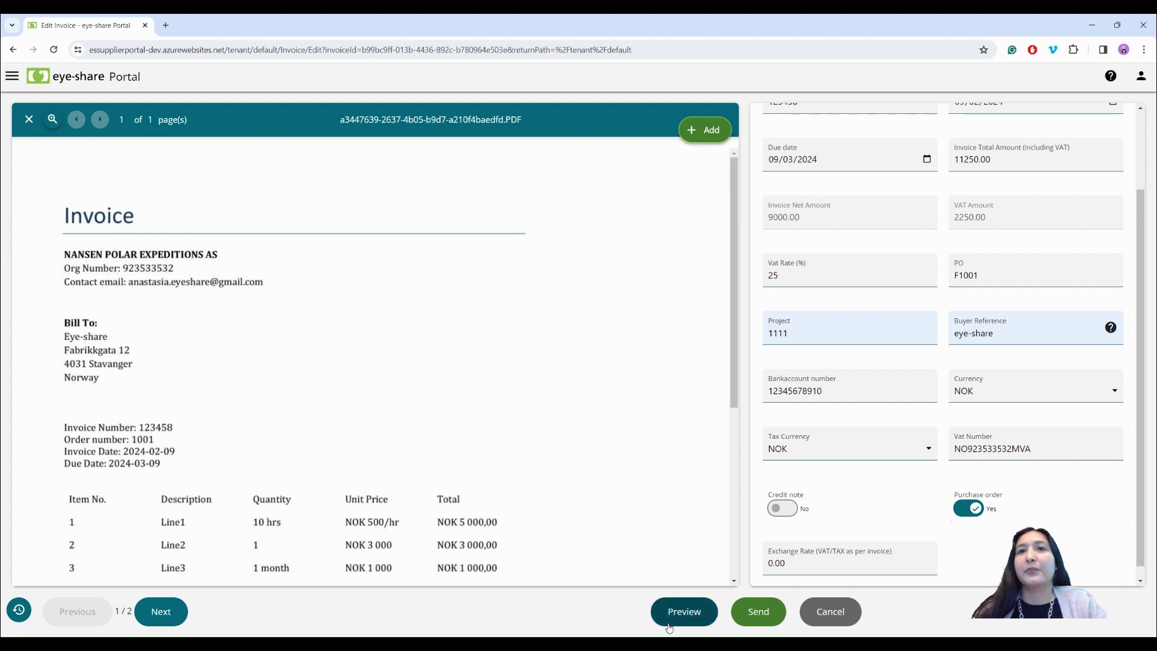
Preview the corrected invoice 123458, then send it and confirm.
{"action": "left_click", "coordinate": [692, 612]}
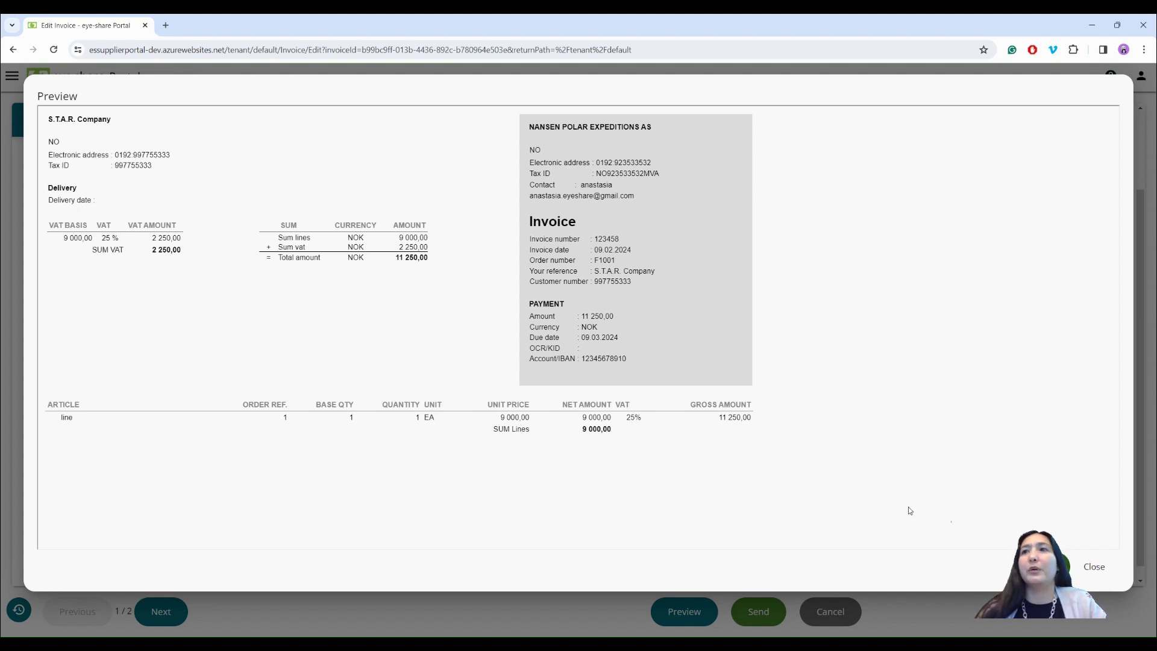
{"action": "left_click", "coordinate": [1093, 567]}
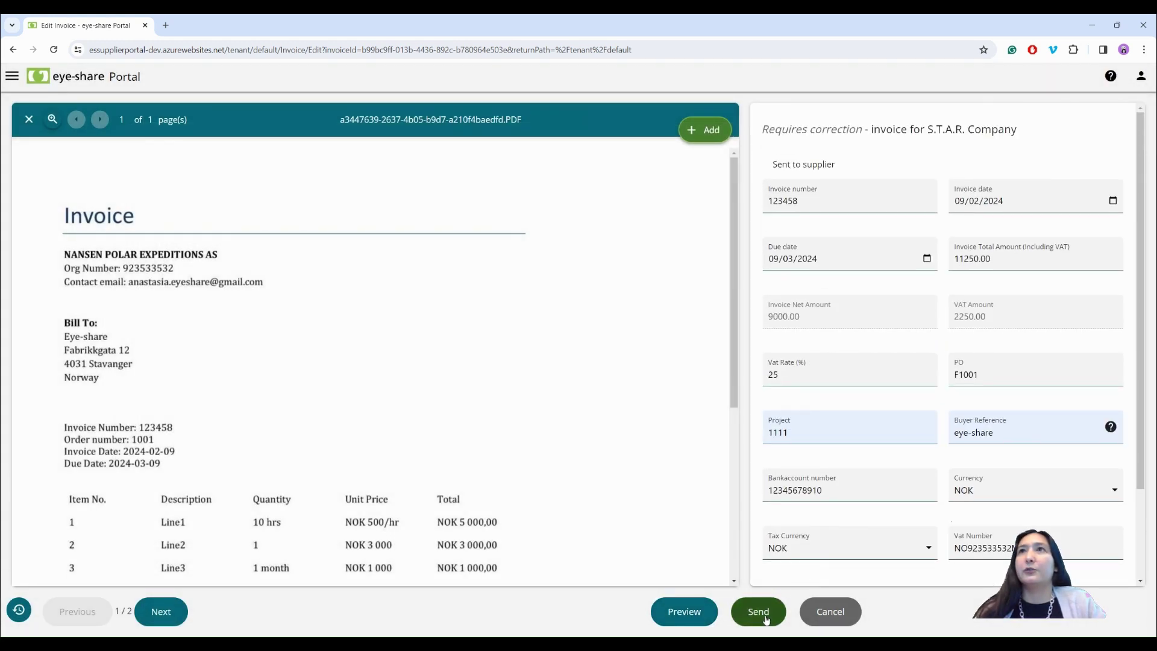
{"action": "left_click", "coordinate": [764, 613]}
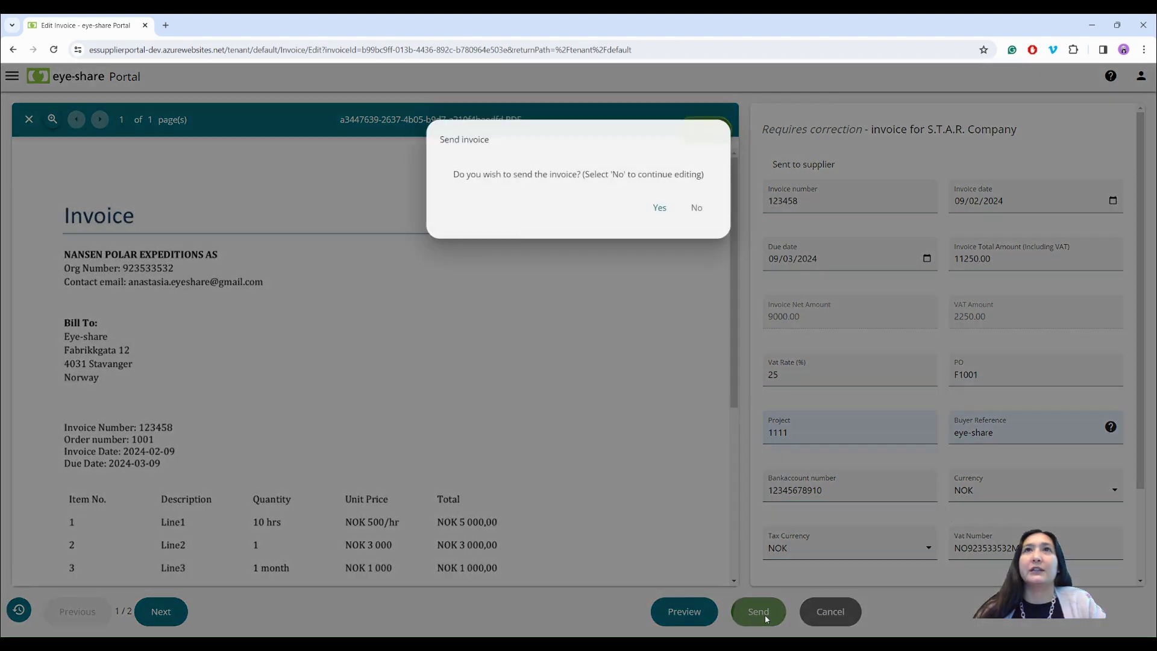
{"action": "left_click", "coordinate": [655, 209]}
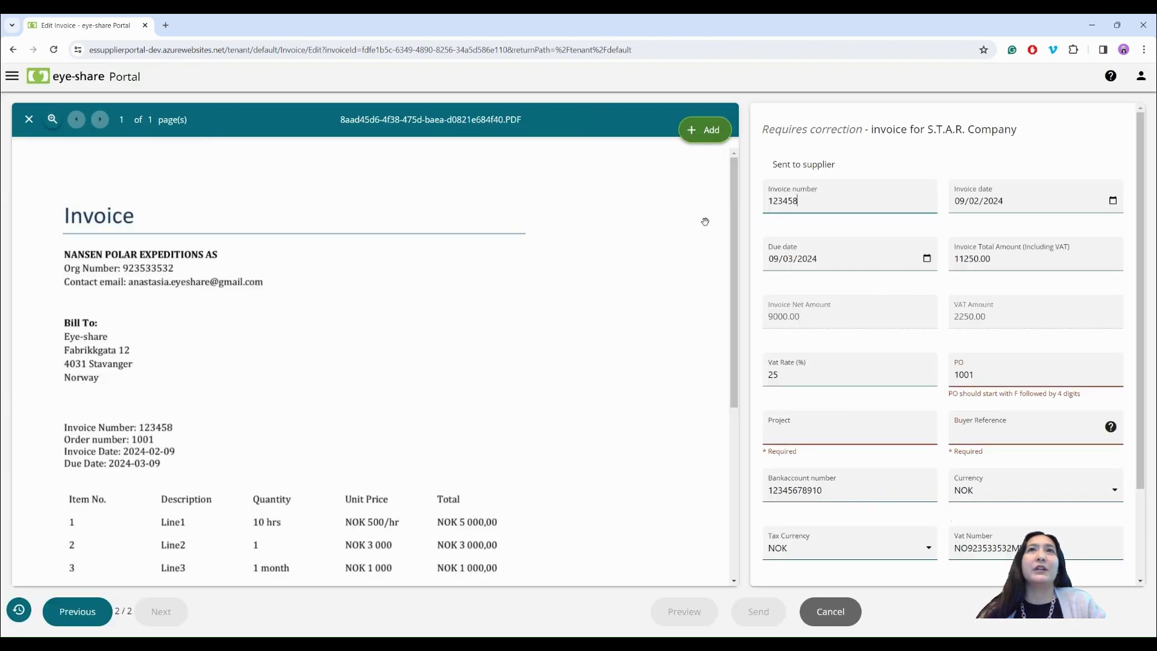
Give invoice 2/2 PO F1001, Project 1111 and Buyer Reference eye-share, then send it.
{"action": "scroll", "coordinate": [466, 429], "scroll_direction": "down", "scroll_amount": 5}
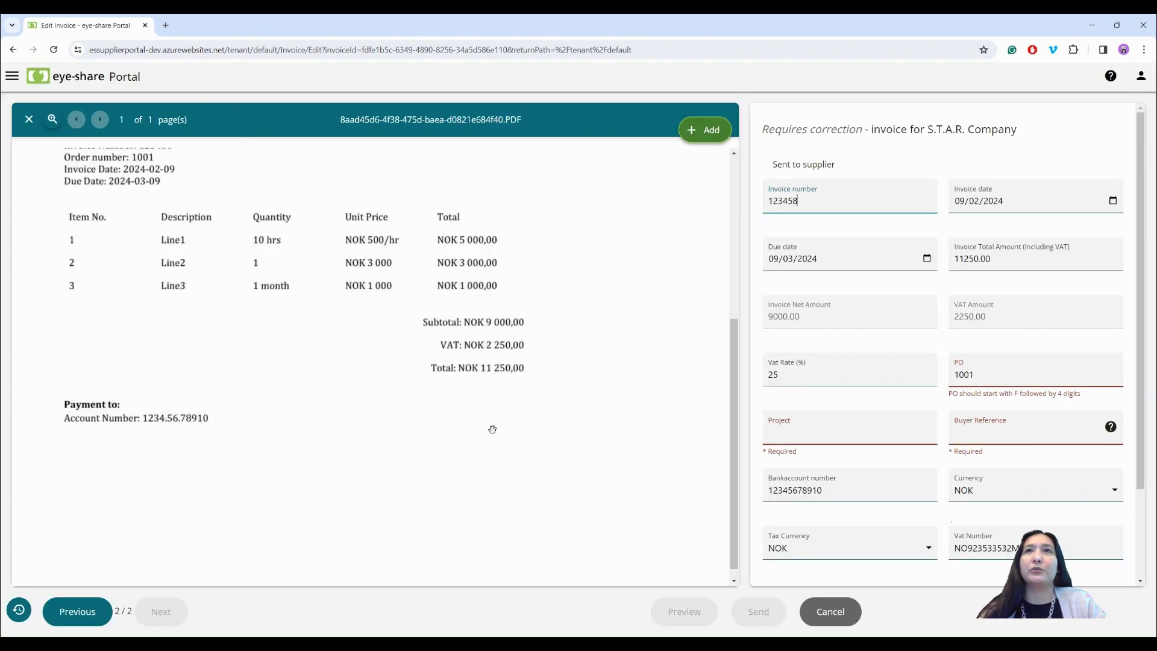
{"action": "left_click", "coordinate": [954, 373]}
{"action": "type", "text": "P"}
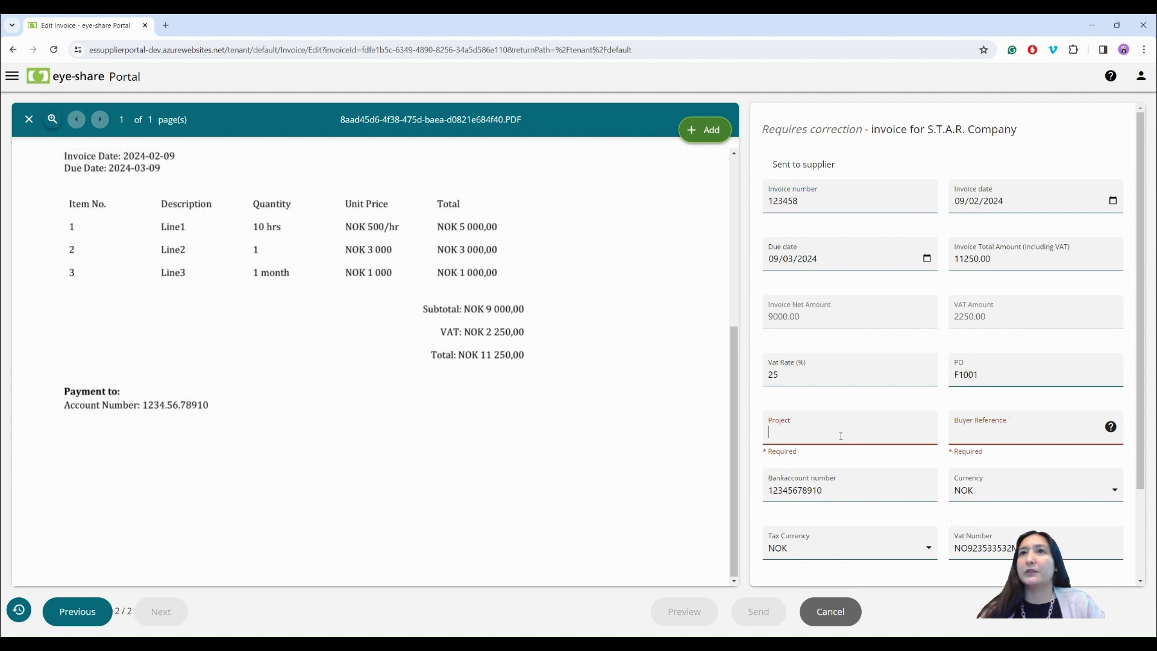
{"action": "left_click", "coordinate": [841, 436]}
{"action": "key", "text": "Down"}
{"action": "key", "text": "Return"}
{"action": "key", "text": "Tab"}
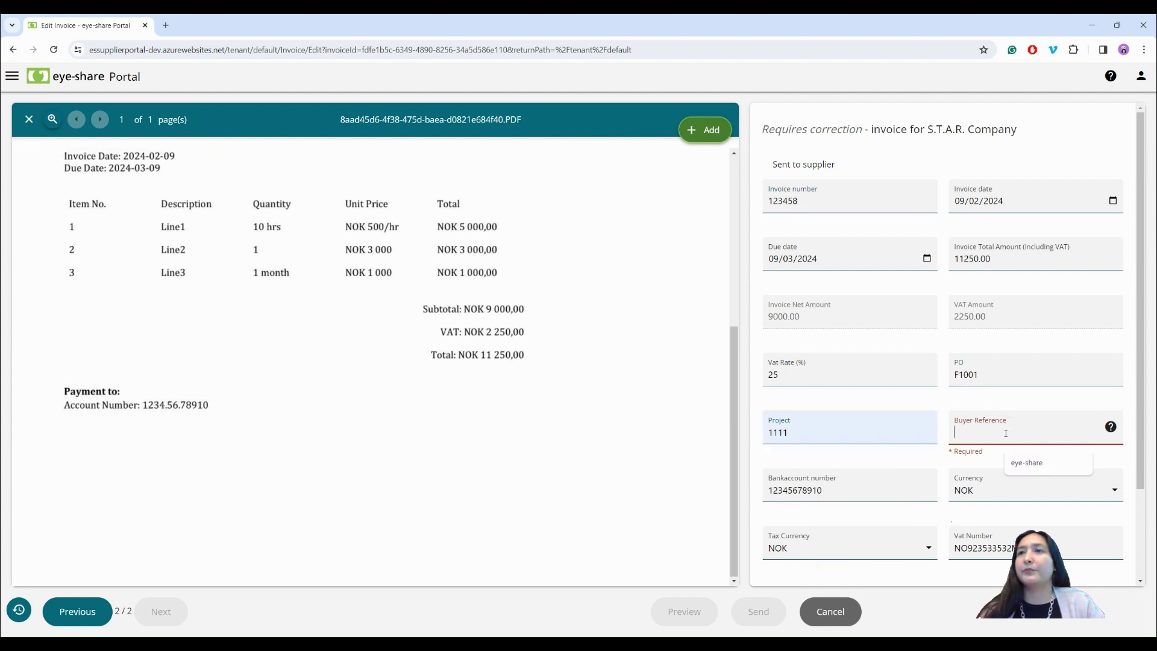
{"action": "key", "text": "Down"}
{"action": "key", "text": "Return"}
{"action": "left_click", "coordinate": [758, 611]}
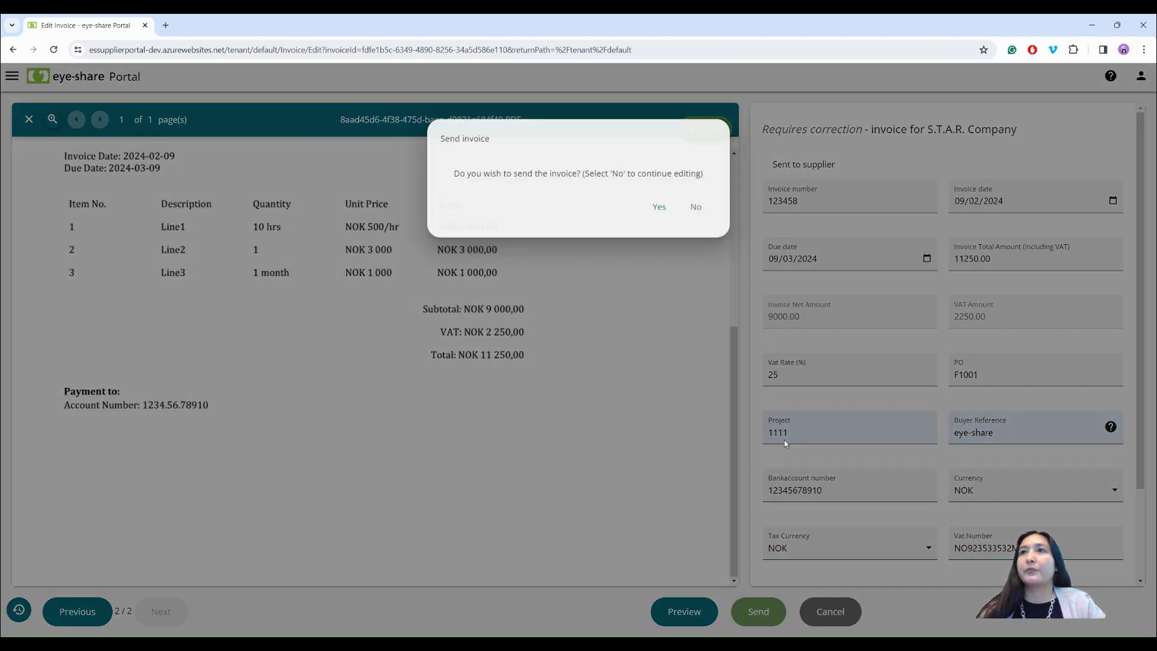
{"action": "left_click", "coordinate": [658, 211]}
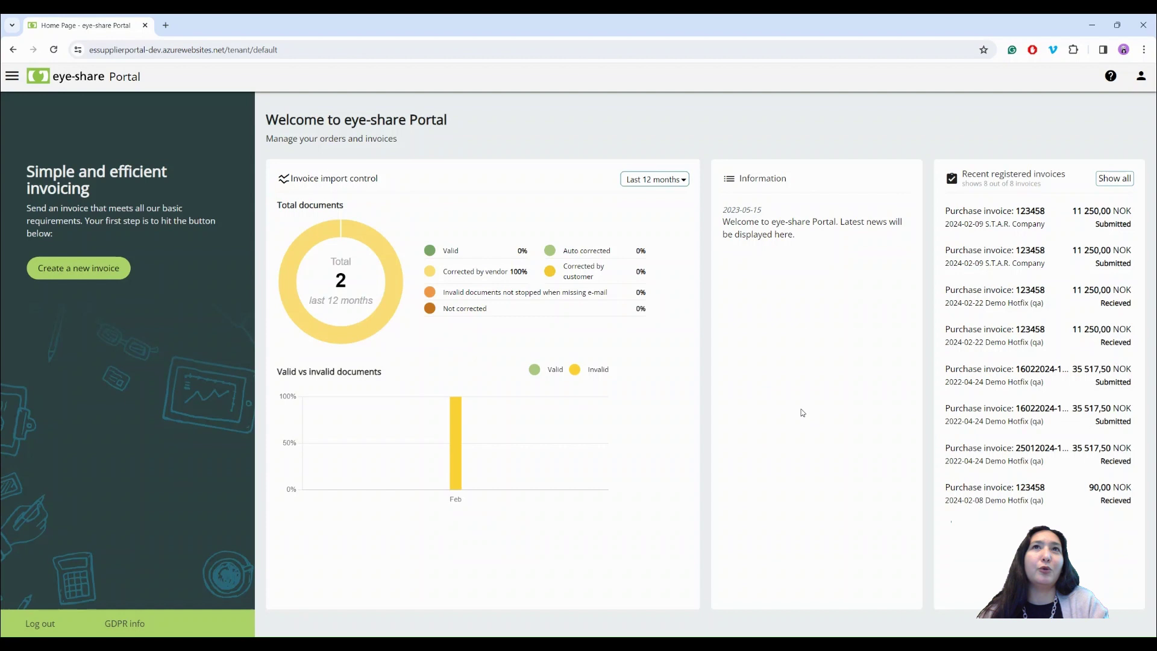
Check the Invoice import control donut for 100% corrected by vendor, then show all recent invoices.
{"action": "mouse_move", "coordinate": [332, 237]}
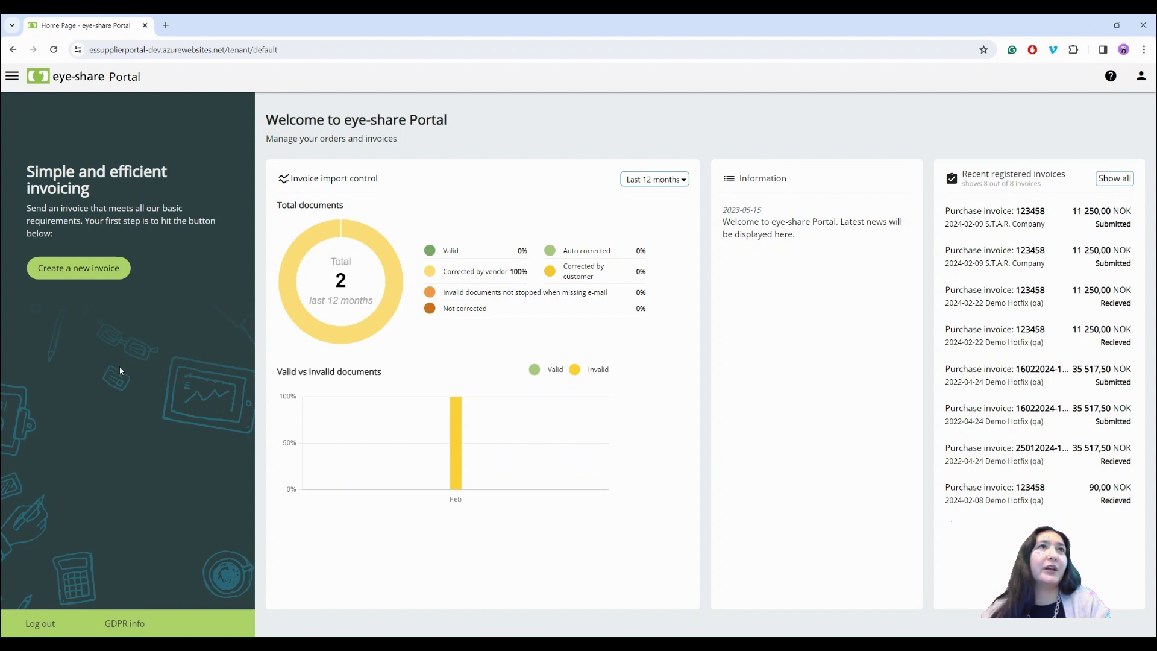
{"action": "left_click", "coordinate": [53, 274]}
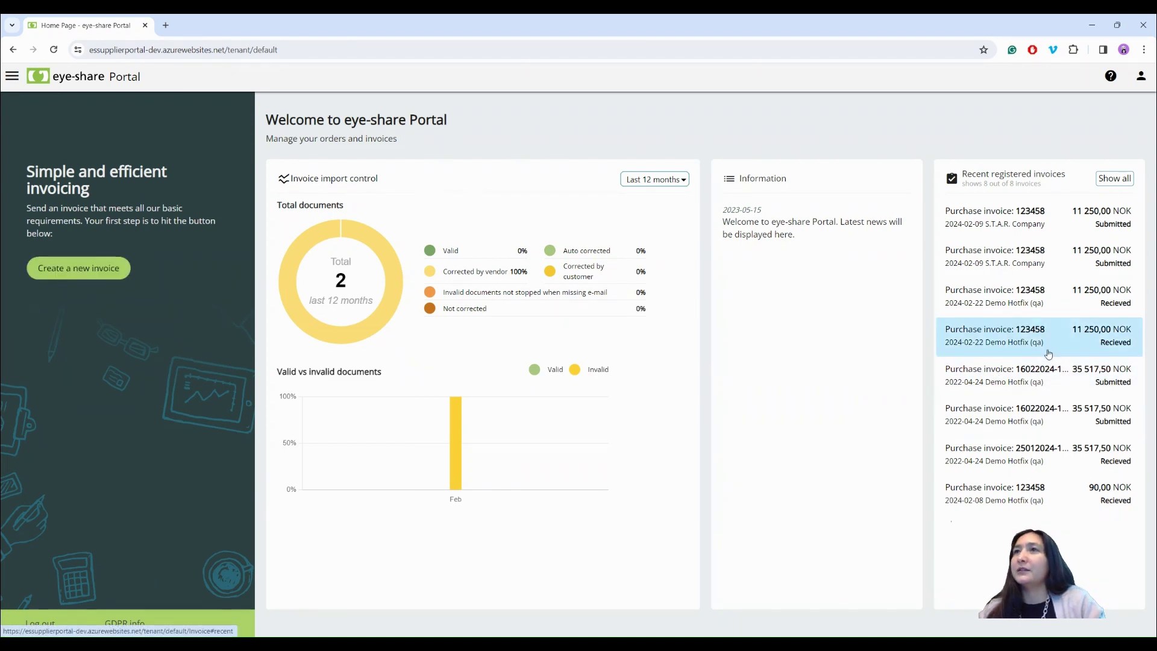
{"action": "left_click", "coordinate": [1115, 178]}
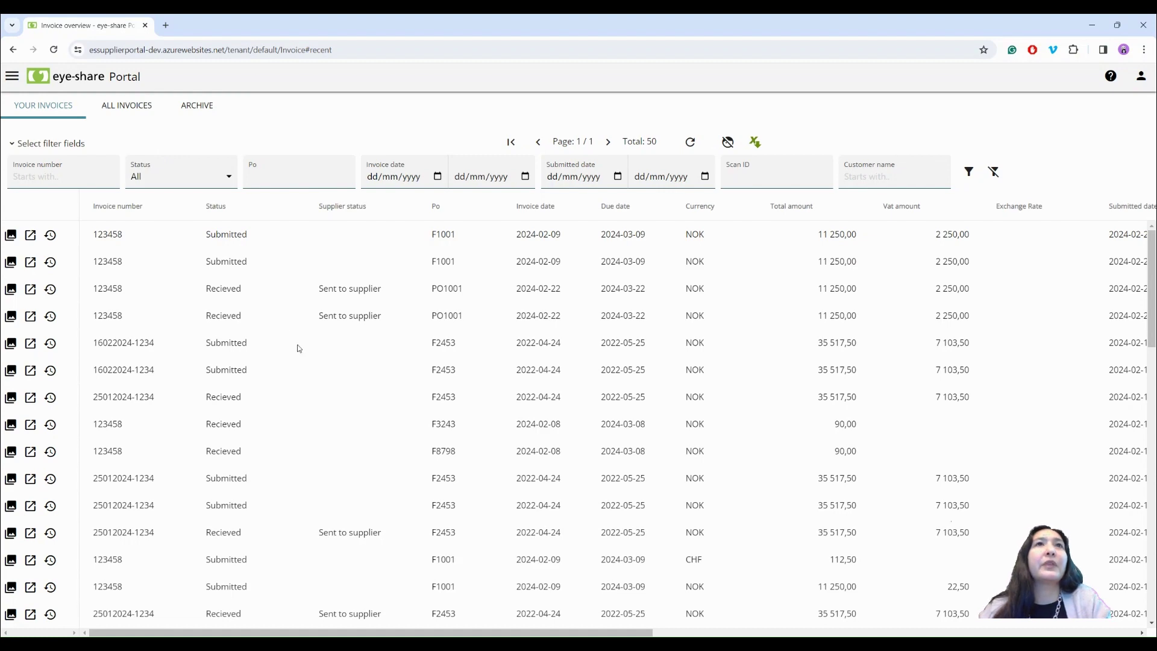
Scroll down and back up through the Your invoices table.
{"action": "scroll", "coordinate": [660, 461], "scroll_direction": "down", "scroll_amount": 1}
{"action": "scroll", "coordinate": [661, 461], "scroll_direction": "down", "scroll_amount": 8}
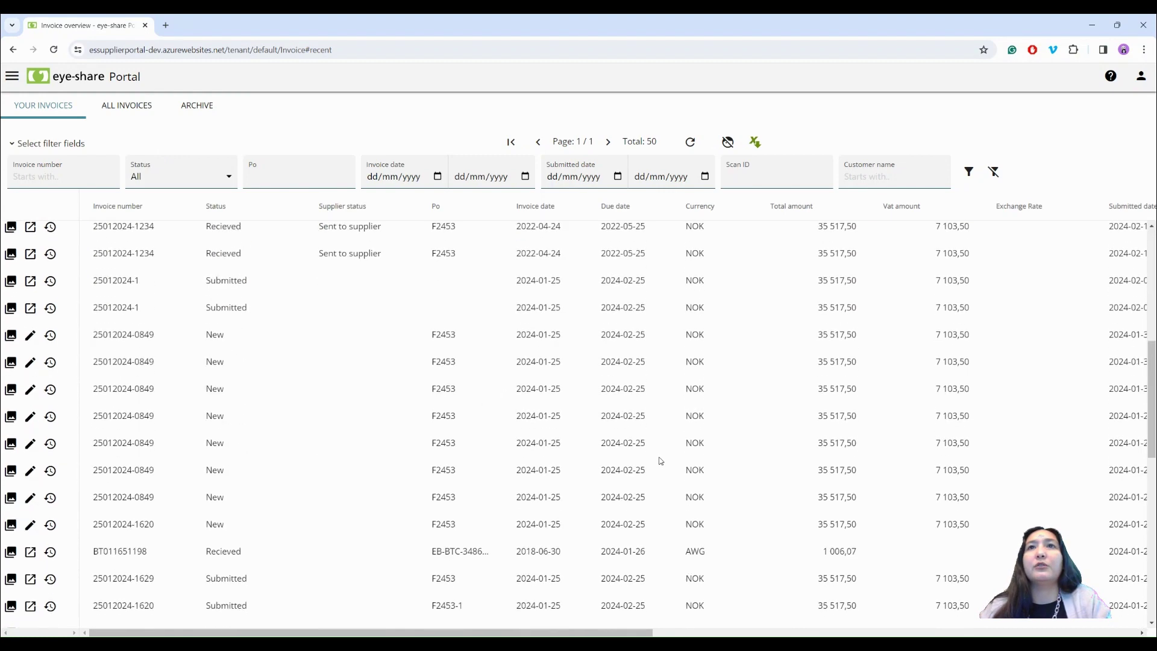
{"action": "scroll", "coordinate": [661, 460], "scroll_direction": "up", "scroll_amount": 10}
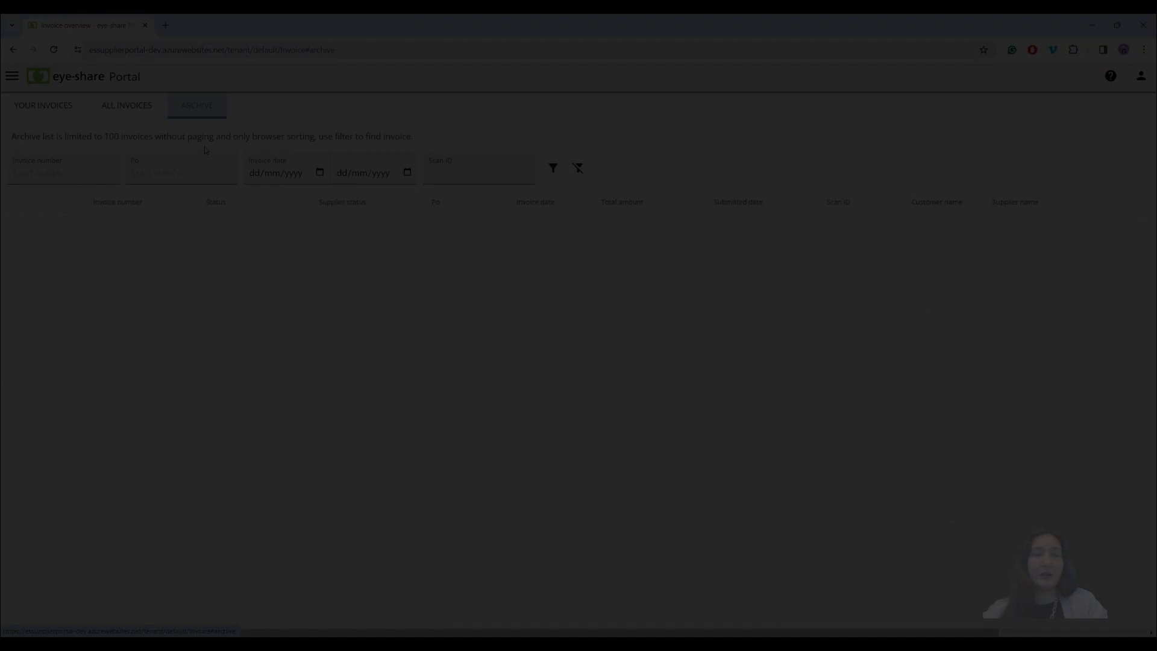